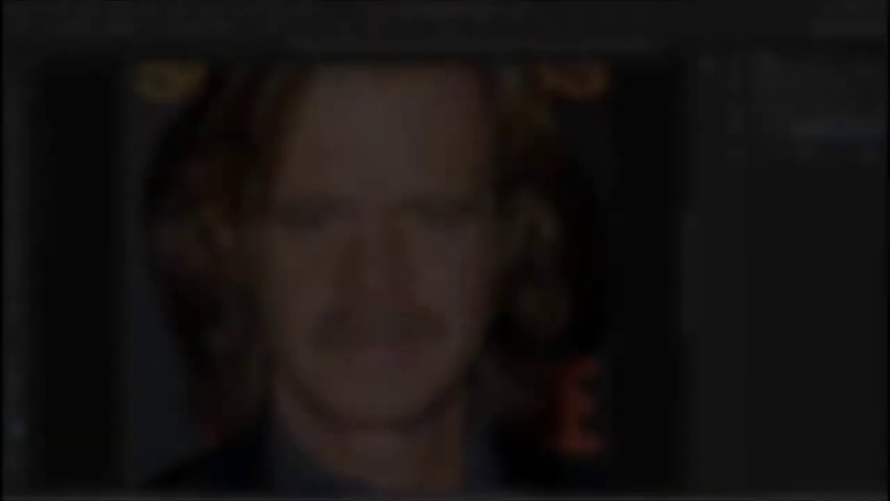
- Zoom the portrait in to 100% on the eyes and nose
key("ctrl+plus")
key("ctrl+plus")
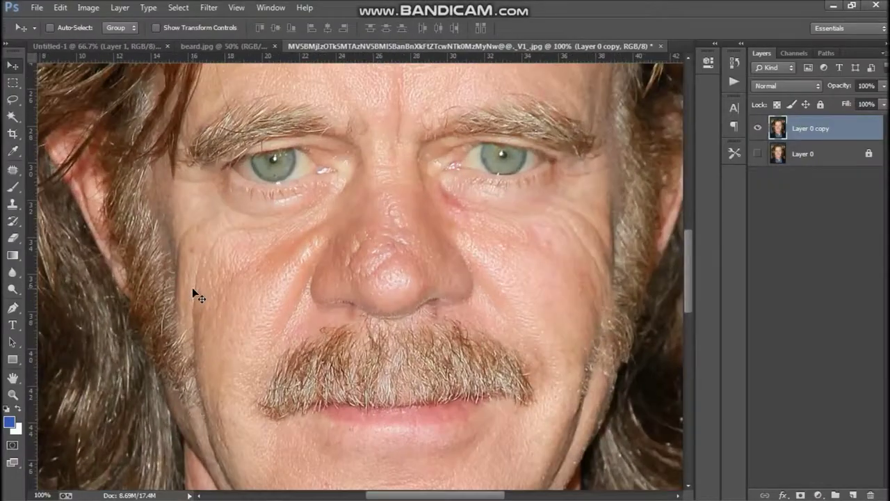
- Quick-mask the left iris with a small normal-mode brush and copy it to a new layer
scroll(249, 270, "up", 3)
key("ctrl+plus")
key("bracketleft")
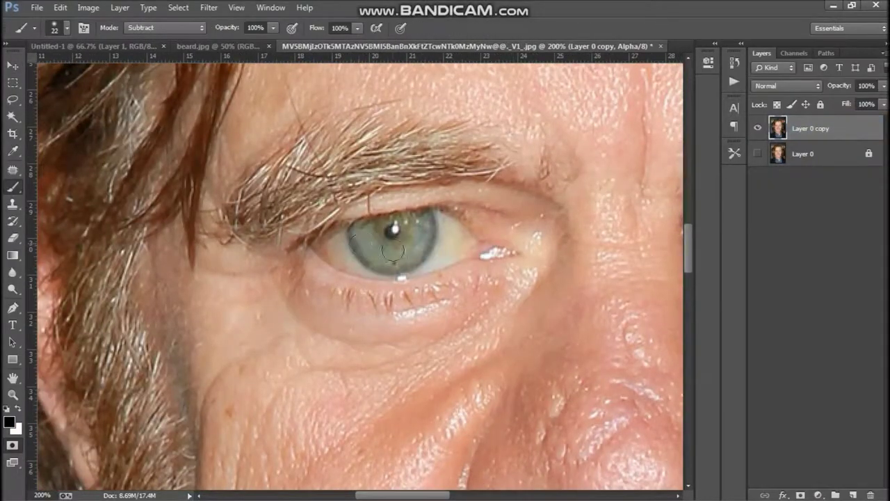
left_click(165, 28)
left_click(146, 31)
left_click_drag(355, 240, 426, 238)
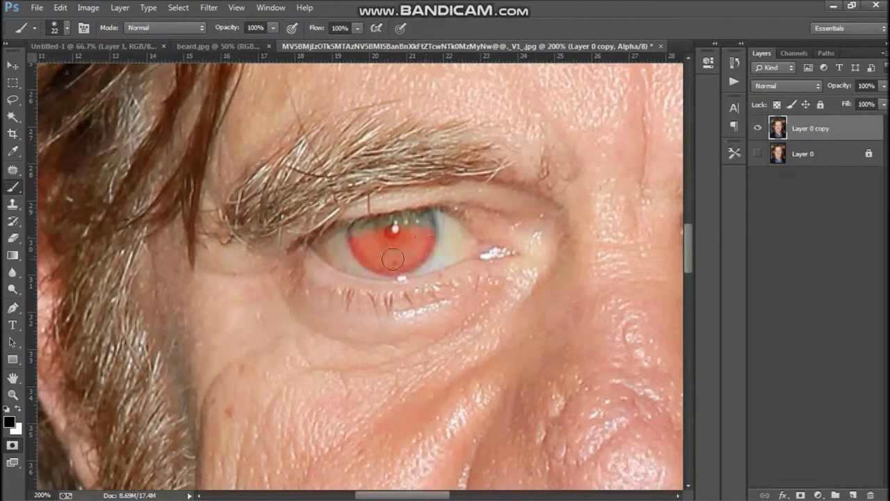
key("q")
key("ctrl+j")
- Flip the iris copy vertically, move it up into the eye, and reselect Layer 0 copy
key("ctrl+t")
right_click(420, 283)
left_click(452, 400)
left_click_drag(413, 267, 413, 204)
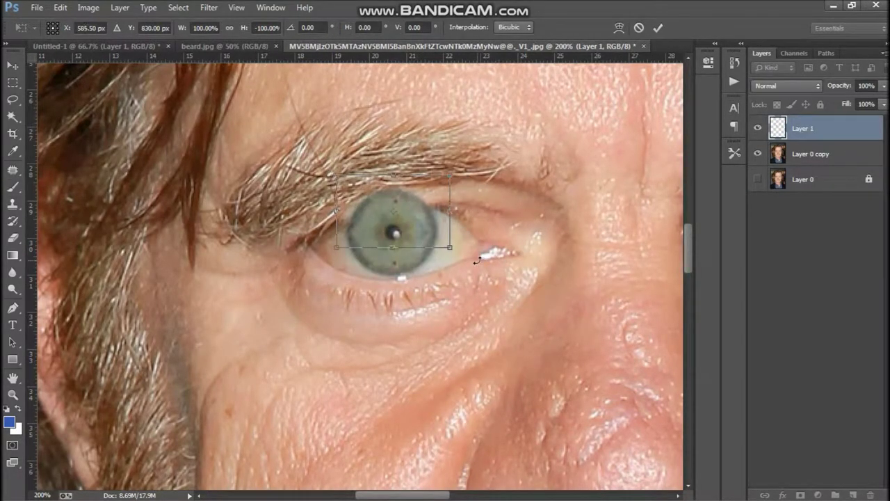
key("Return")
left_click(810, 154)
key("ctrl+minus")
left_click(209, 8)
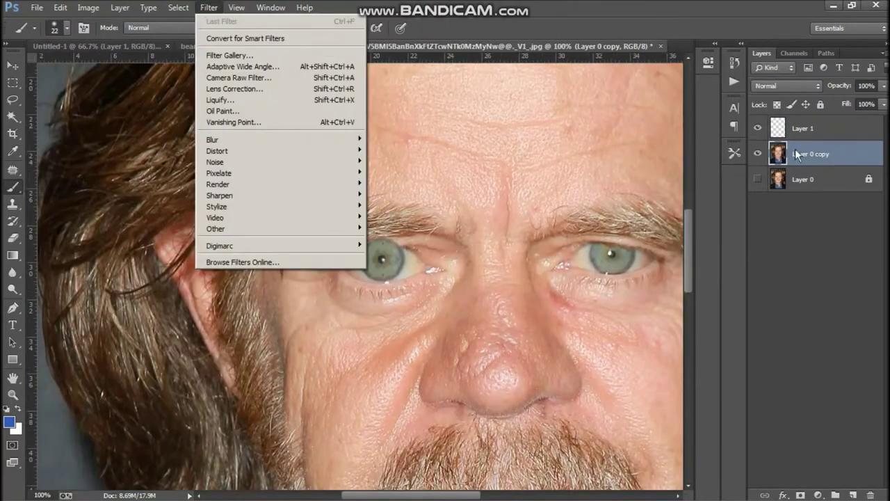
- Push the cheeks and jaw of Layer 0 copy with Liquify's Forward Warp and apply it
left_click(220, 100)
scroll(167, 255, "down", 3)
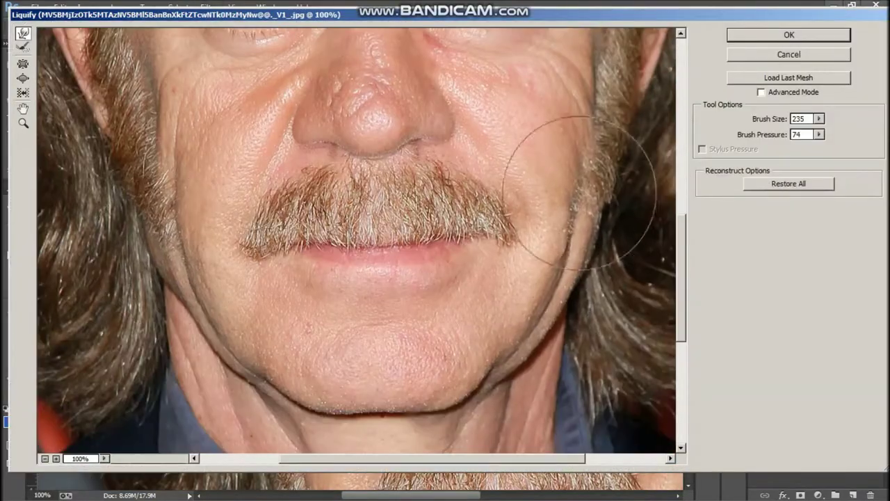
scroll(336, 182, "up", 2)
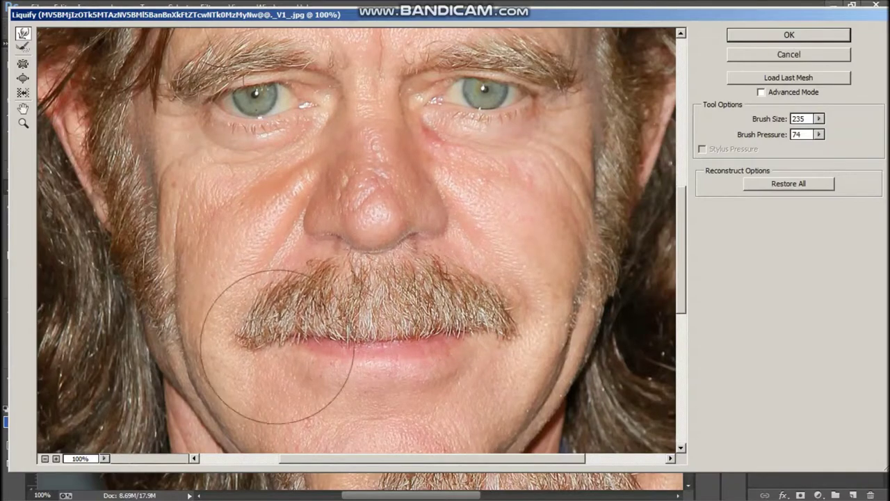
key("ctrl+minus")
key("Return")
key("ctrl+minus")
key("alt+bracketright")
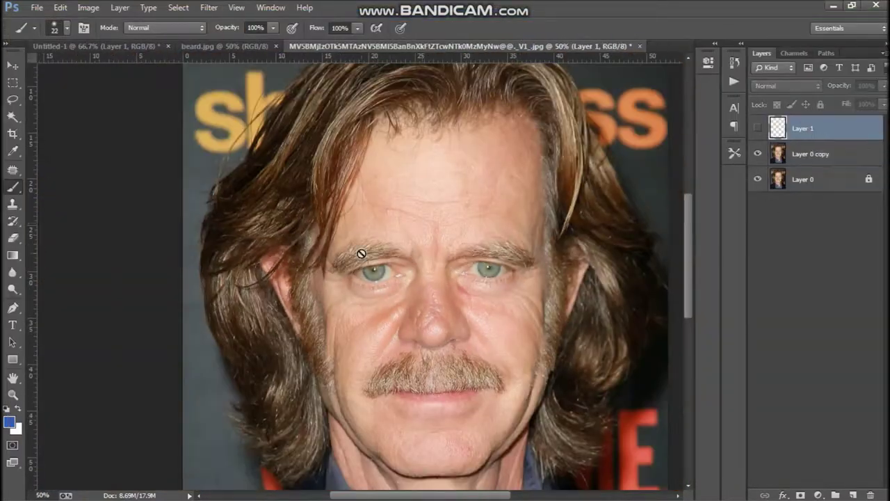
- Copy the quick-masked left upper eyelid from Layer 0 copy onto a new layer
key("ctrl+plus")
key("ctrl+plus")
key("ctrl+plus")
key("d")
key("alt+bracketleft")
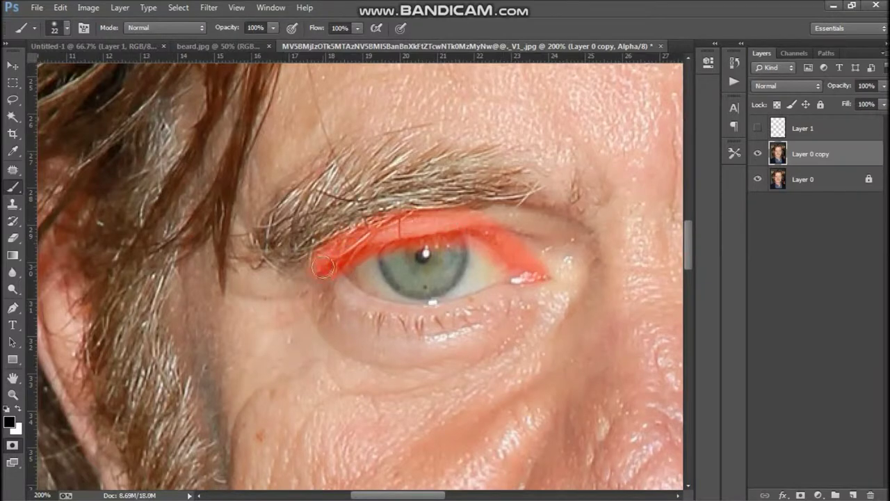
key("q")
key("ctrl+j")
key("ctrl+t")
key("Return")
left_click(60, 7)
- Reshape the eyelid copy with Puppet Warp pins along the lid and apply it
left_click(89, 230)
left_click(317, 269)
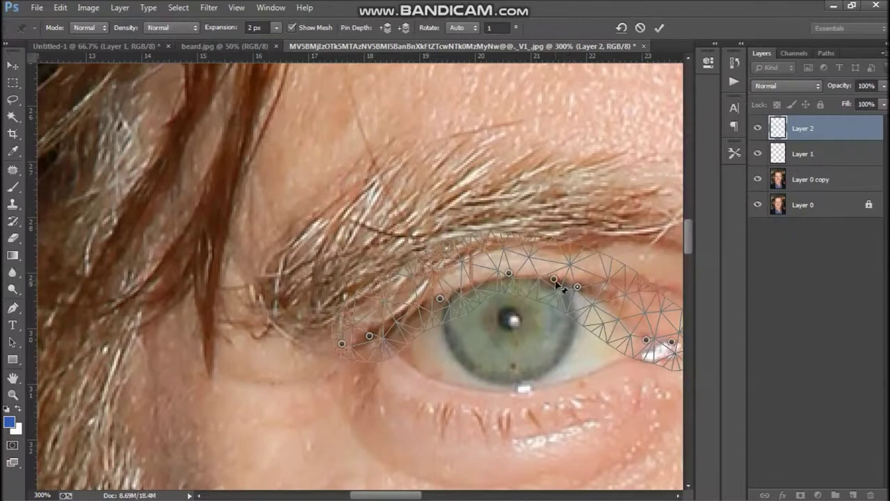
left_click(659, 28)
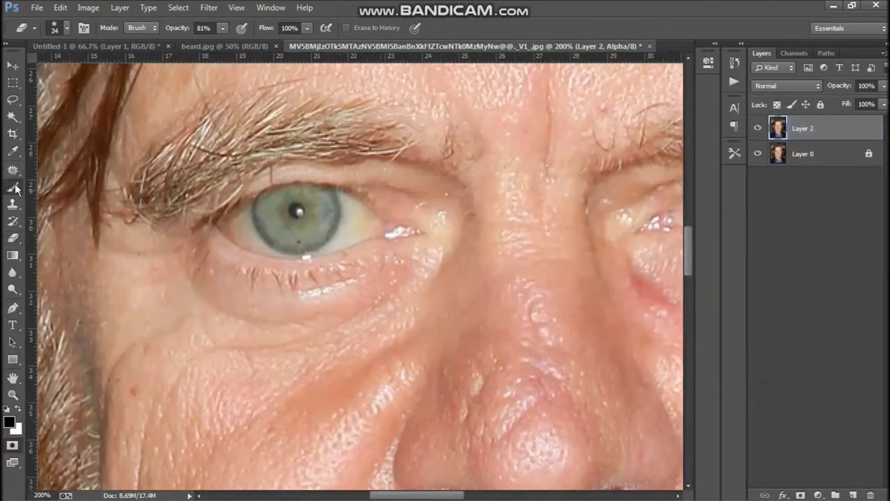
- Clone-stamp the crease above the left eye inside its selection, then select the masked eyebrow
key("q")
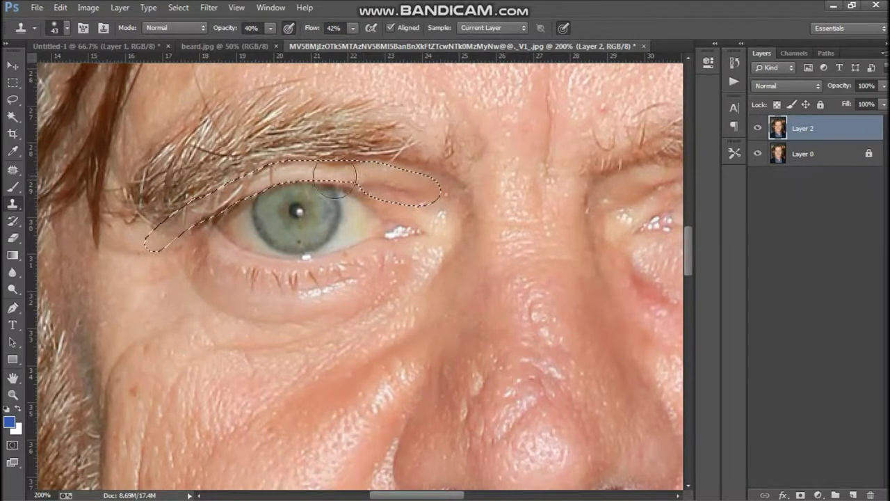
key("bracketleft")
key("bracketleft")
key("bracketleft")
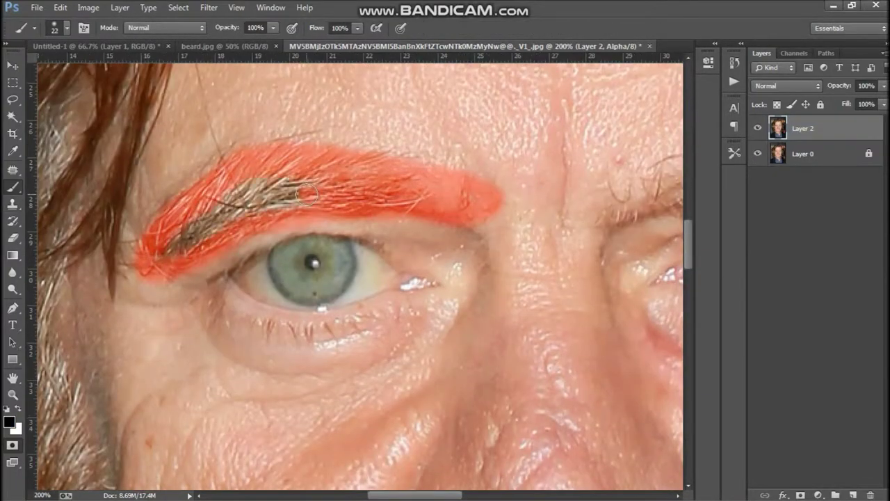
key("Return")
- Clone-stamp skin on Layer 2 above the left eyebrow with an enlarged brush
key("b")
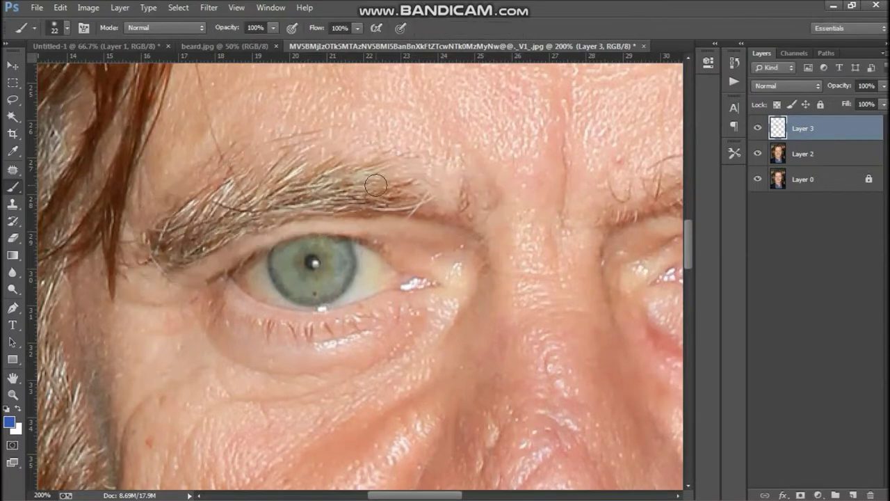
key("alt+bracketleft")
key("bracketright")
key("bracketright")
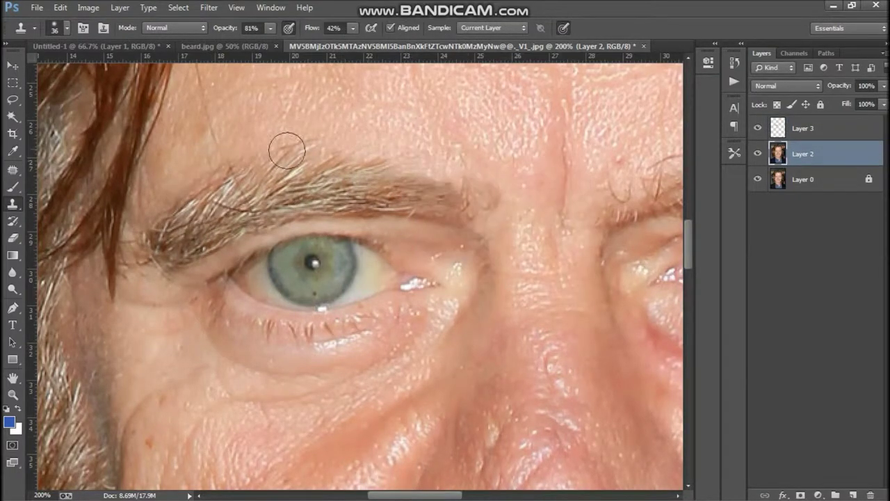
key("ctrl+minus")
key("alt+bracketright")
- Erase around the eyebrow copy, Puppet Warp it, and patch the skin under the eye
key("e")
key("ctrl+minus")
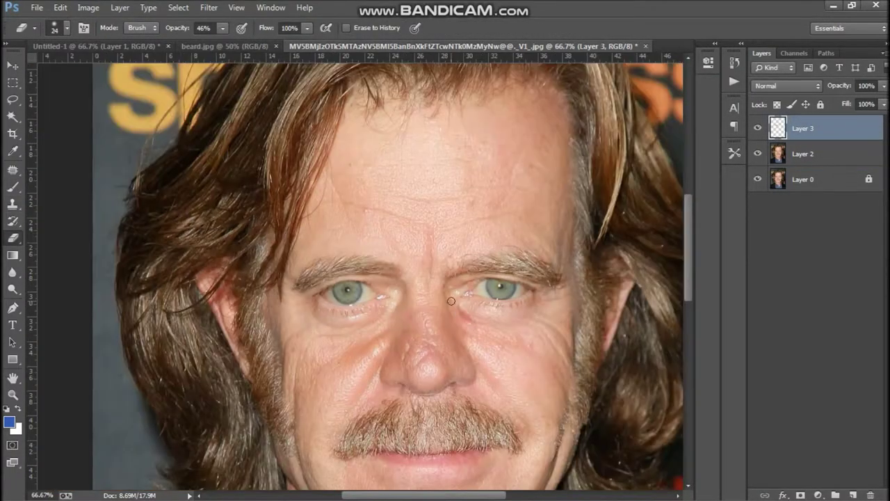
key("ctrl+plus")
key("ctrl+plus")
left_click(170, 317)
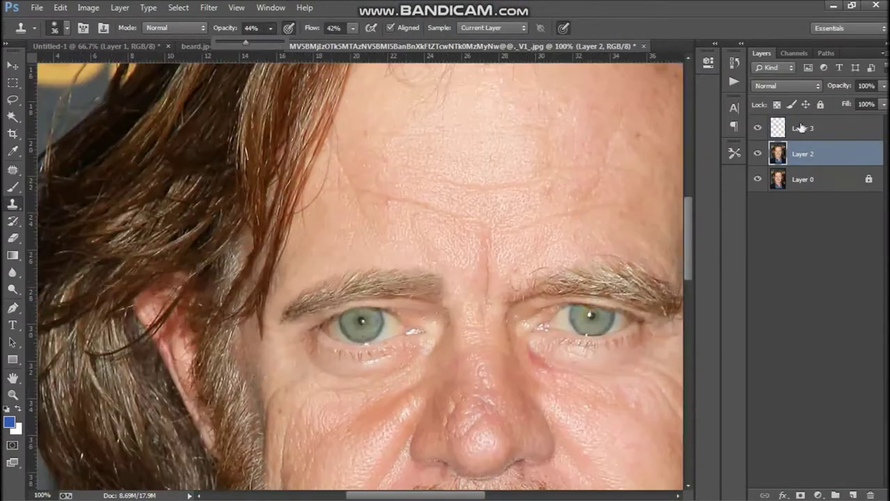
key("ctrl+d")
key("s")
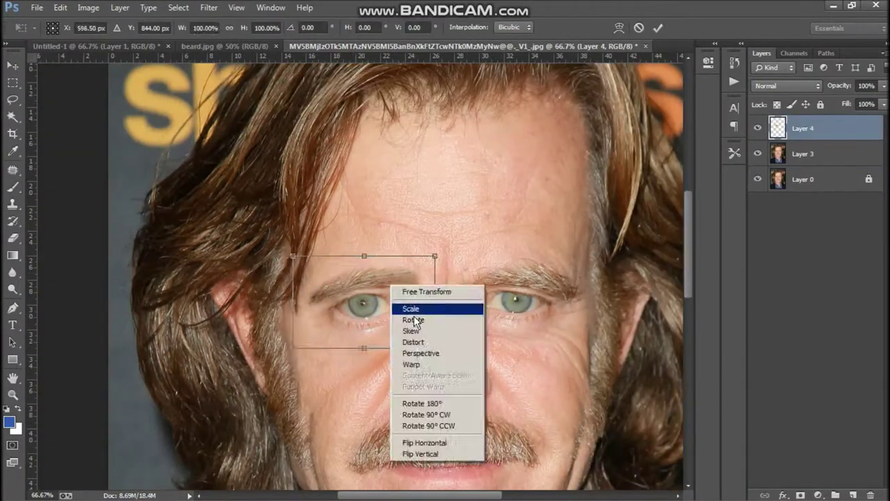
left_click(427, 445)
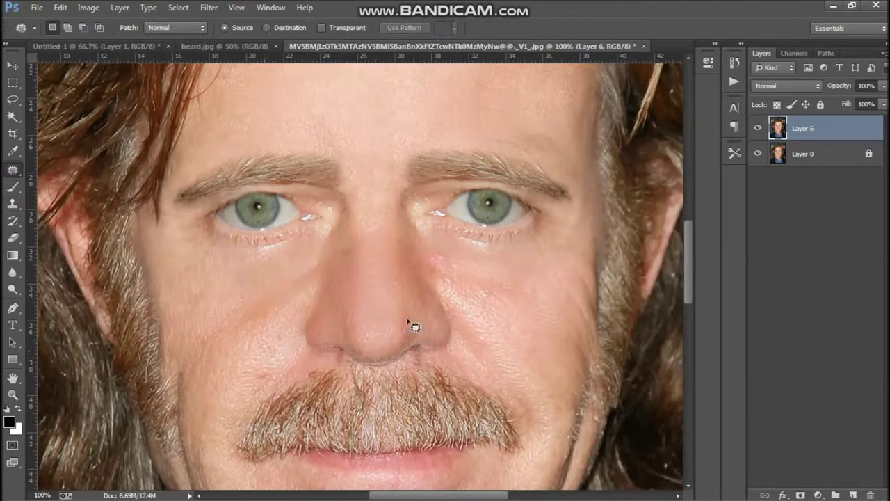
- Clone smooth skin over the right cheek
scroll(254, 342, "down", 3)
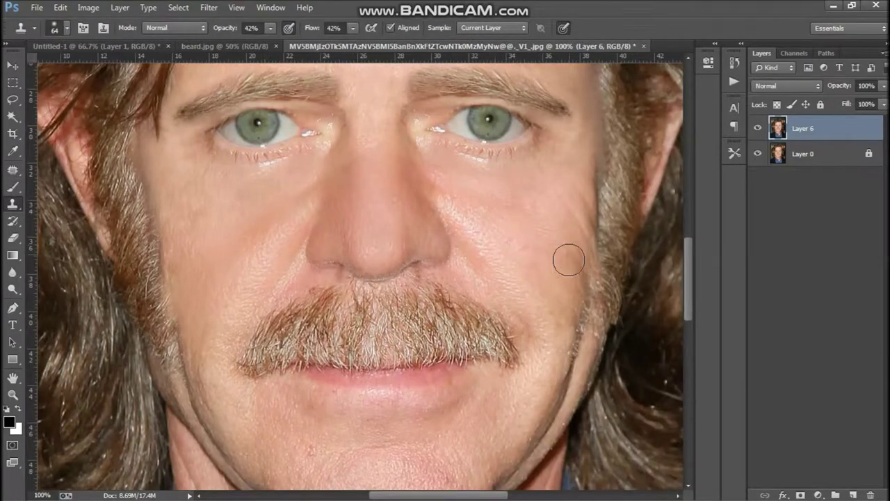
left_click(499, 245)
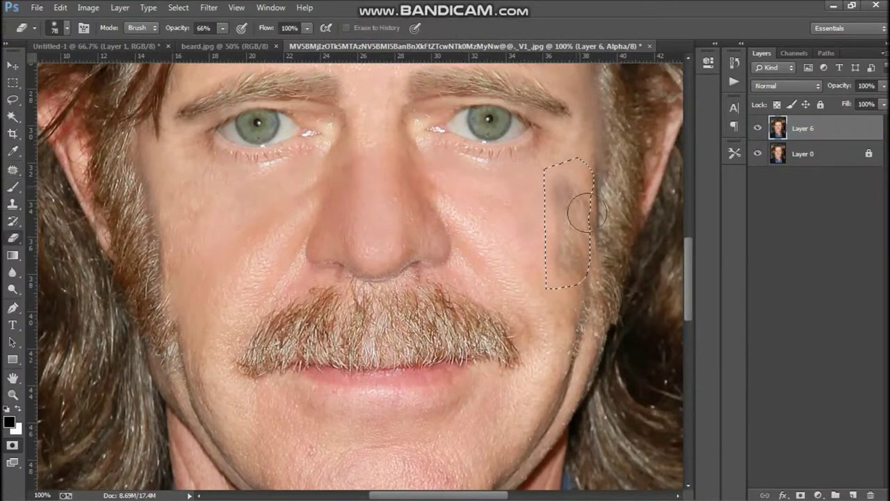
key("ctrl+minus")
key("ctrl+minus")
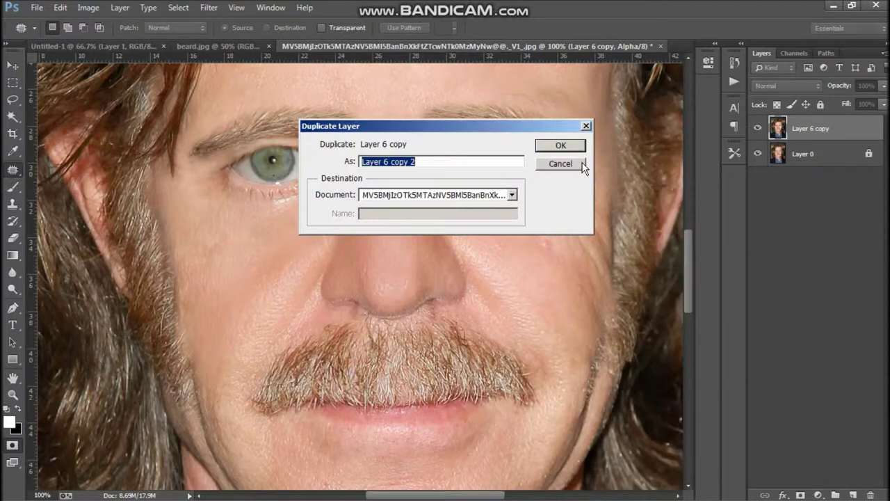
- Duplicate Layer 6 and copy the quick-masked moustache area onto a new layer
key("Return")
left_click(11, 205)
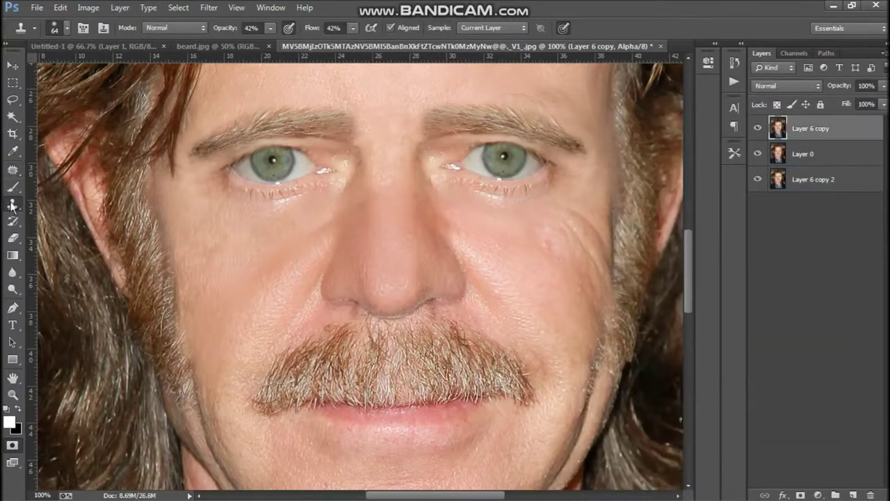
right_click(811, 128)
key("Escape")
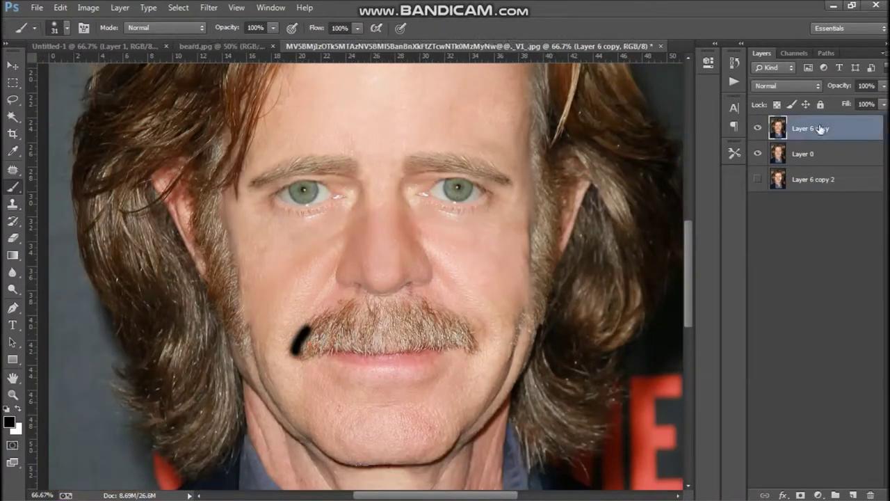
key("q")
key("ctrl+j")
key("ctrl+t")
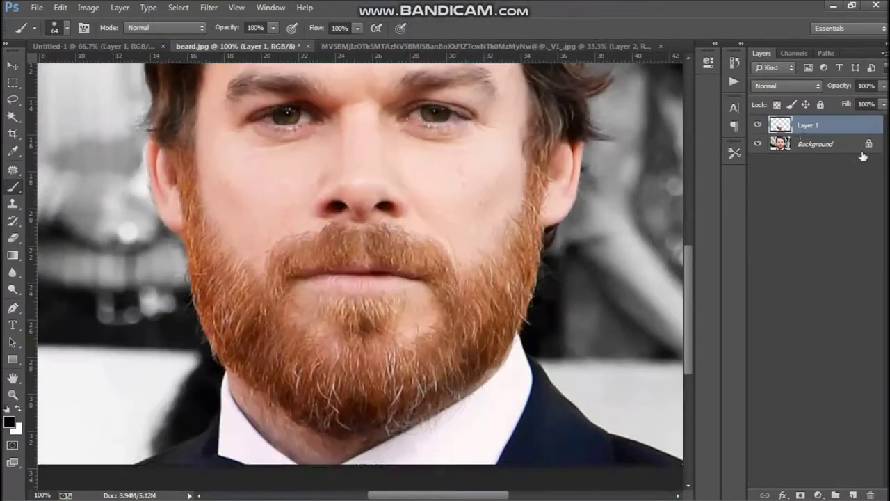
- Scale and position the pasted red beard over the left jaw and chin
scroll(357, 346, "up", 3)
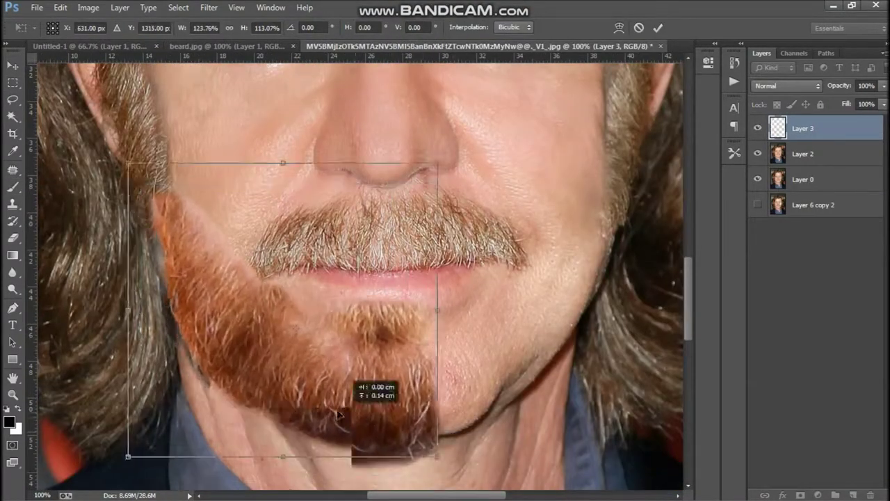
left_click_drag(393, 441, 456, 436)
key("ctrl+z")
left_click_drag(353, 208, 312, 307)
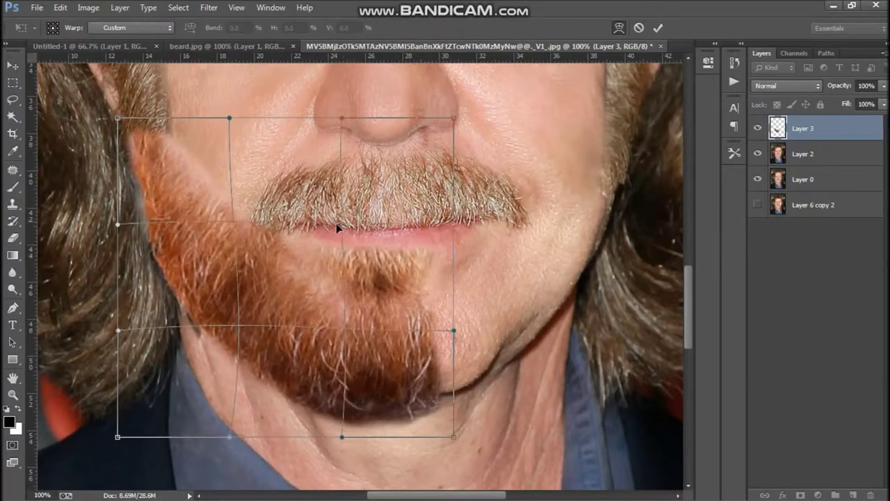
left_click_drag(387, 378, 445, 441)
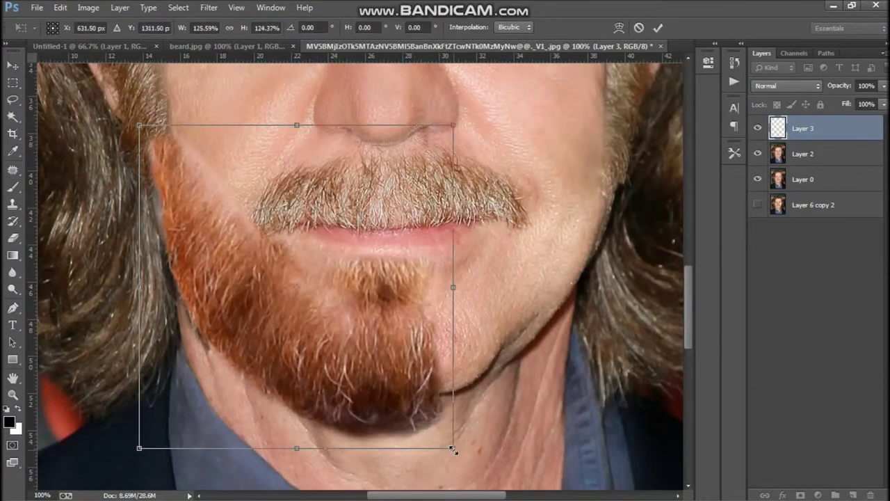
key("Return")
left_click(60, 7)
- Puppet-warp the beard half to follow the jawline
left_click(83, 265)
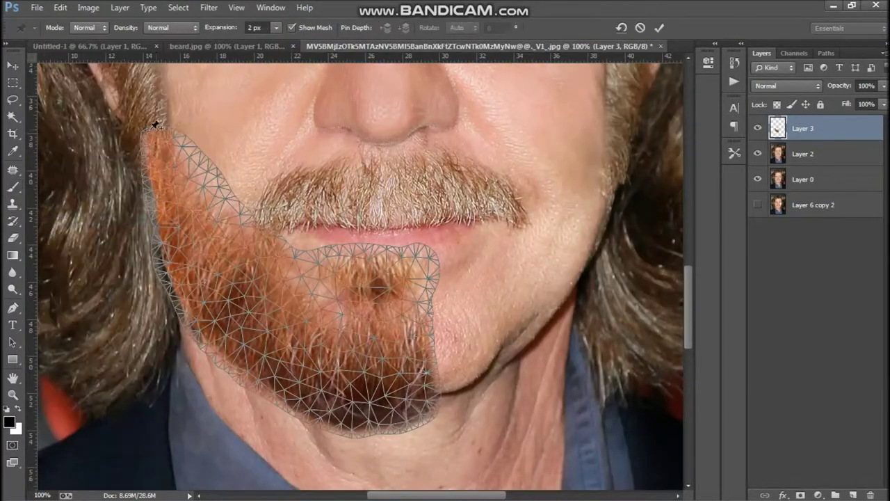
left_click_drag(301, 289, 258, 298)
key("Return")
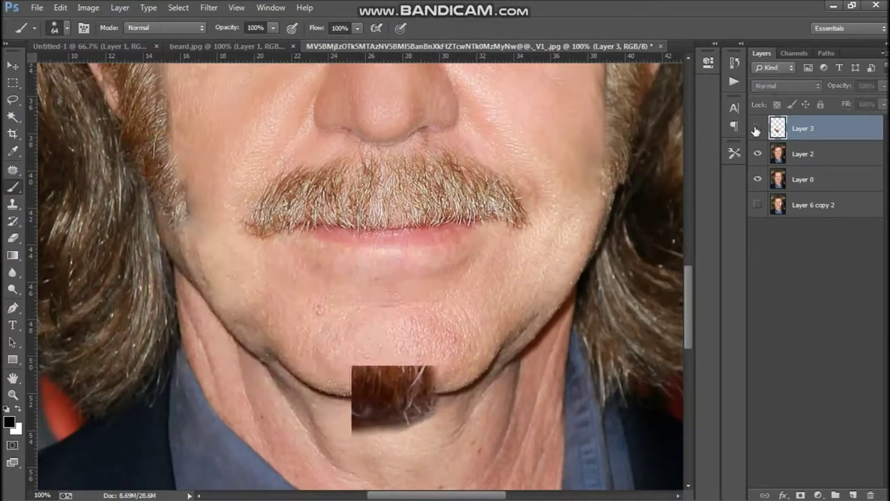
key("ctrl+minus")
- Darken the beard to brown with RGB and Red Curves, and set the Eraser to 43% opacity
key("ctrl+m")
left_click_drag(731, 176, 751, 182)
key("alt+3")
left_click(872, 58)
key("e")
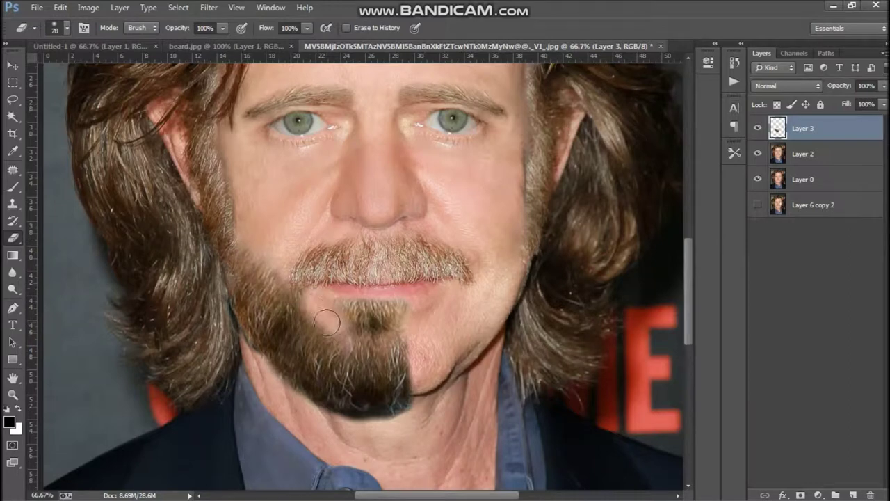
left_click_drag(223, 28, 186, 43)
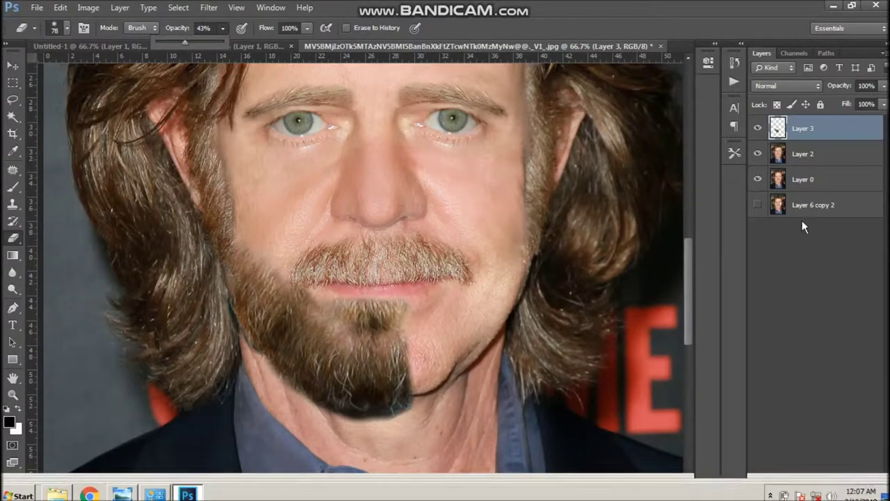
- Flip the duplicated beard half horizontally and move it to the right side of the jaw
key("ctrl+t")
right_click(405, 159)
left_click(425, 313)
left_click_drag(239, 352, 478, 343)
key("ctrl+z")
key("ctrl+z")
right_click(364, 153)
left_click(397, 310)
key("Return")
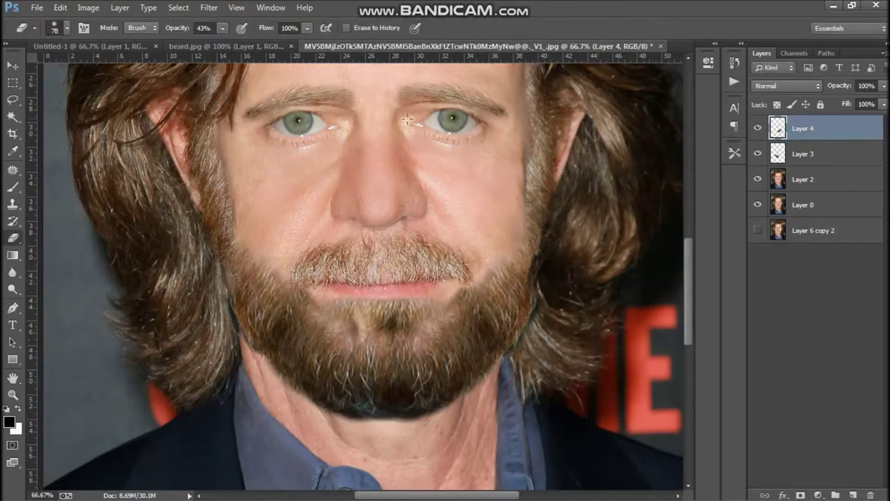
- Puppet-warp the right beard half, merge it down with Layer 3, and erase the edges
left_click(60, 7)
left_click(84, 264)
key("Return")
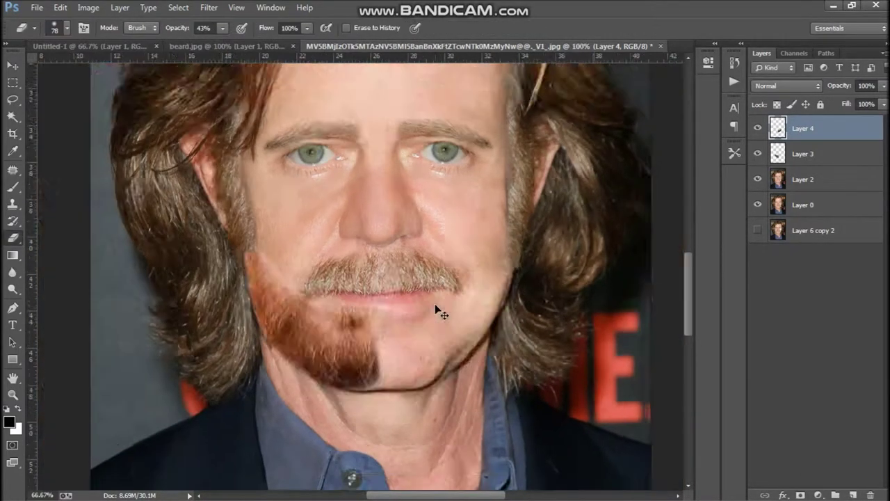
right_click(800, 128)
left_click(718, 389)
left_click(12, 238)
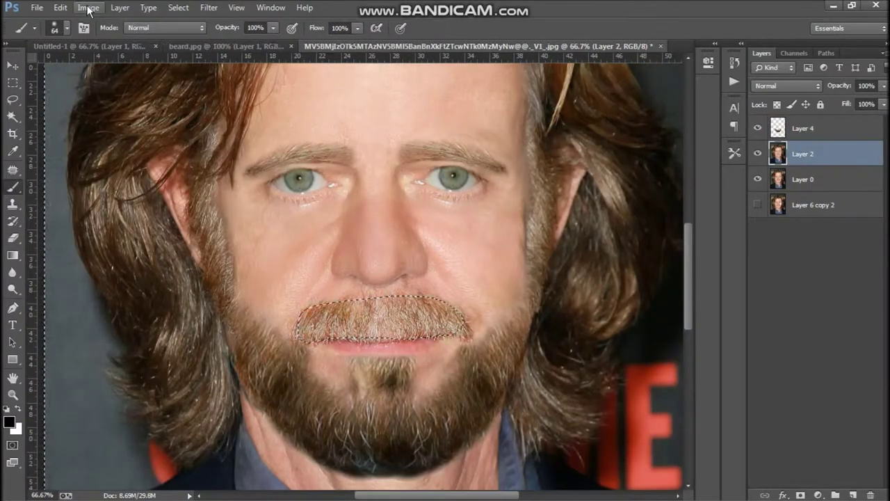
left_click(88, 9)
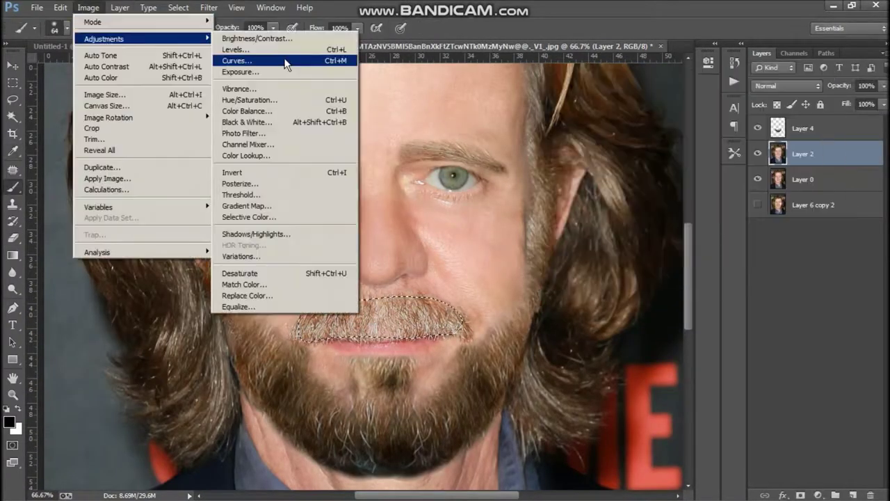
- Darken the moustache with Exposure -0.92 and cover it with a copied hair patch on its own layer
left_click(258, 54)
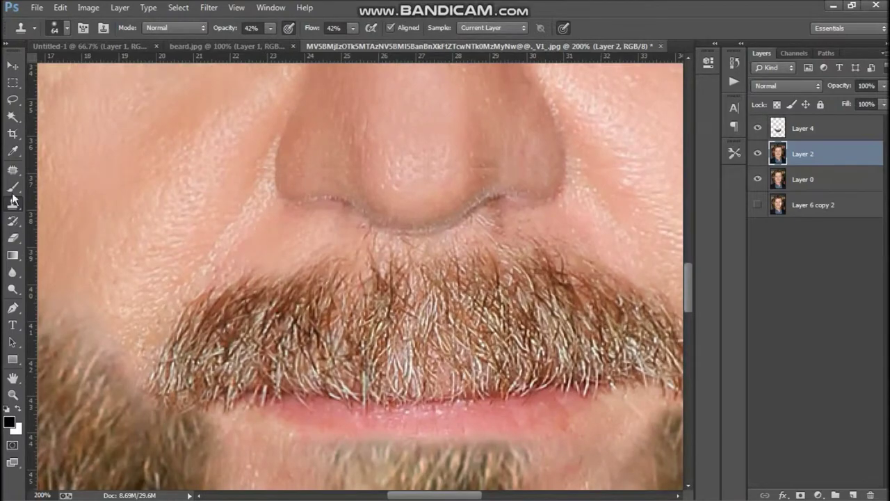
key("ctrl+j")
left_click_drag(465, 282, 229, 282)
key("ctrl+d")
key("e")
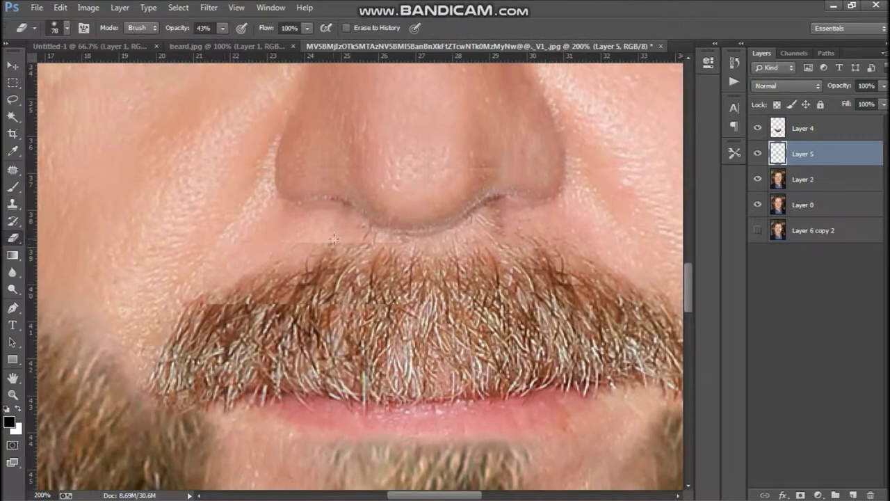